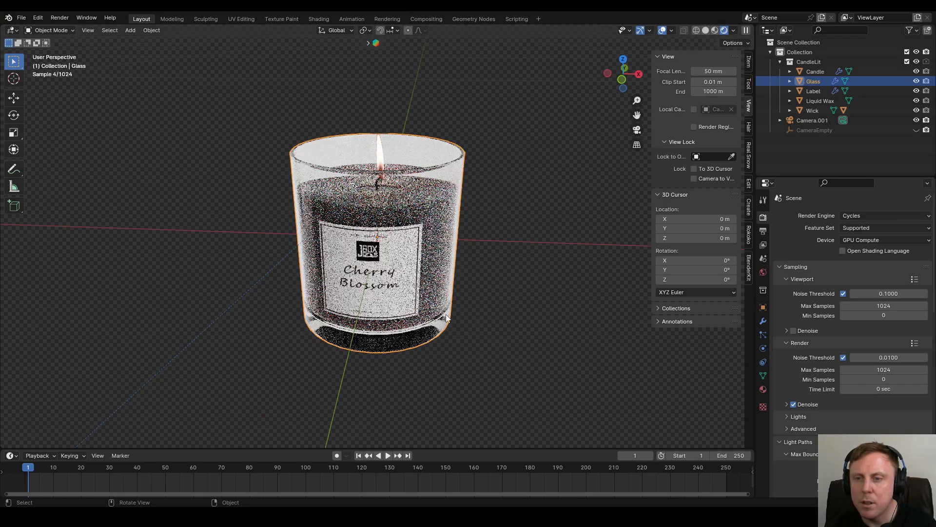
Turn off the film's Transparent option, preview the candle in rendered view, and turn the option back on
{"action": "mouse_move", "coordinate": [481, 313]}
{"action": "middle_mouse_down"}
{"action": "mouse_move", "coordinate": [463, 327]}
{"action": "mouse_move", "coordinate": [519, 296]}
{"action": "mouse_move", "coordinate": [498, 312]}
{"action": "mouse_move", "coordinate": [501, 290]}
{"action": "middle_mouse_up"}
{"action": "left_click", "coordinate": [706, 30]}
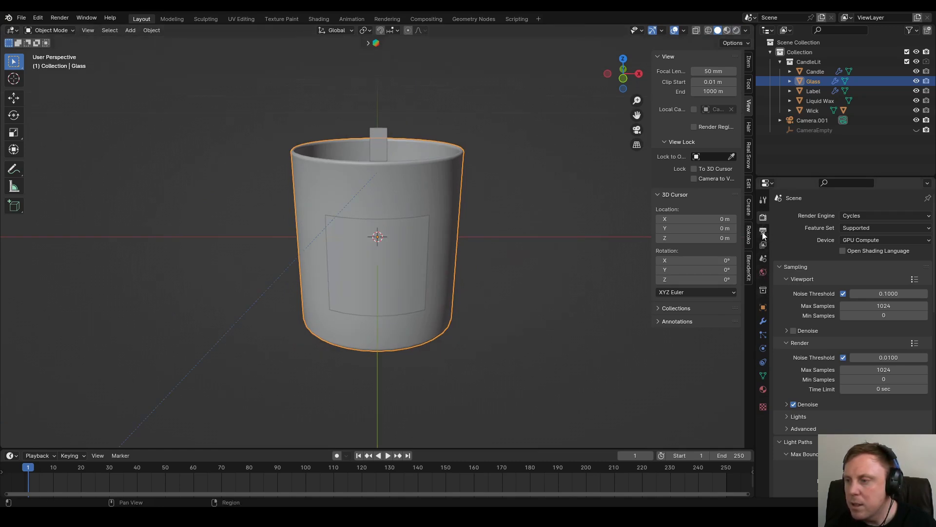
{"action": "scroll", "coordinate": [793, 297], "scroll_direction": "down", "scroll_amount": 20}
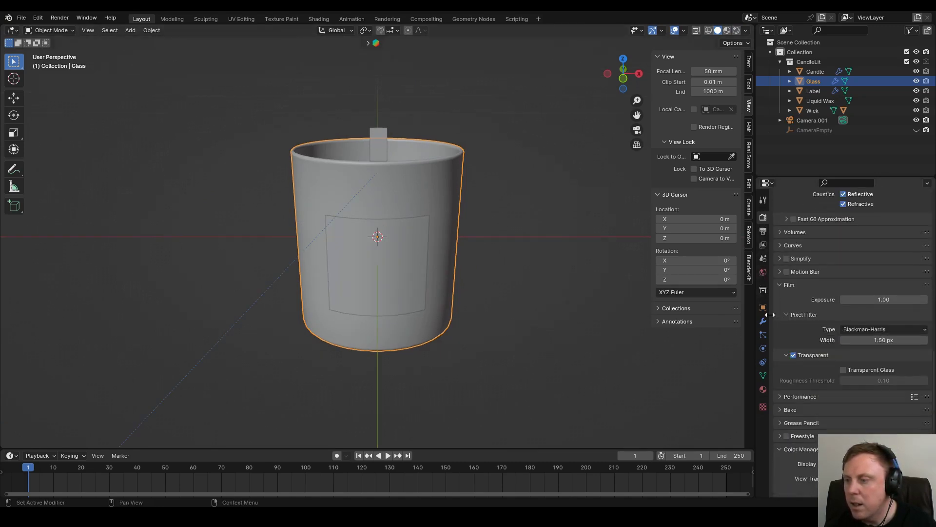
{"action": "left_click", "coordinate": [793, 355]}
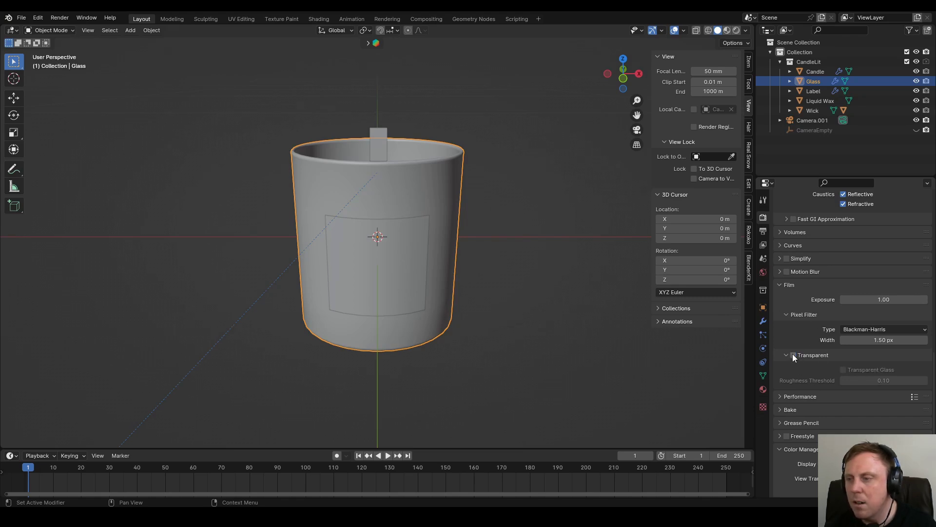
{"action": "left_click", "coordinate": [736, 30]}
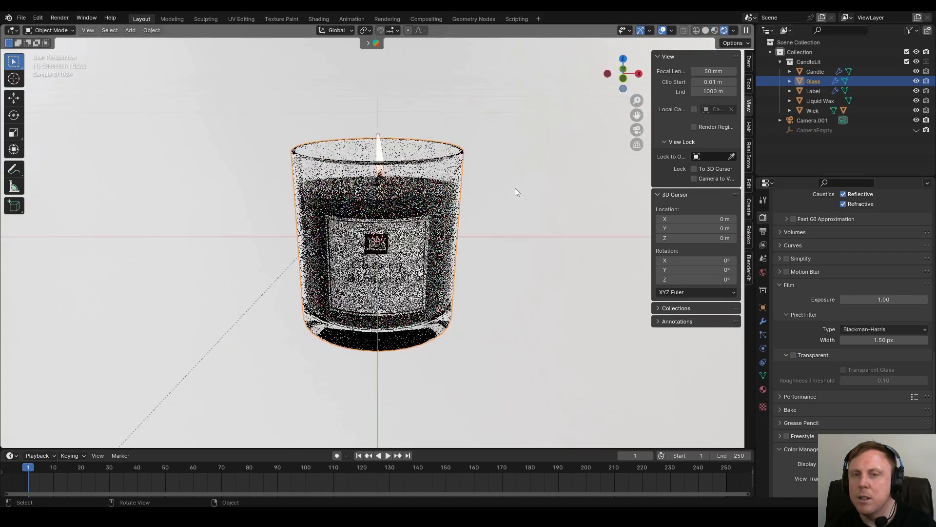
{"action": "middle_click_drag", "start_coordinate": [524, 207], "coordinate": [560, 269]}
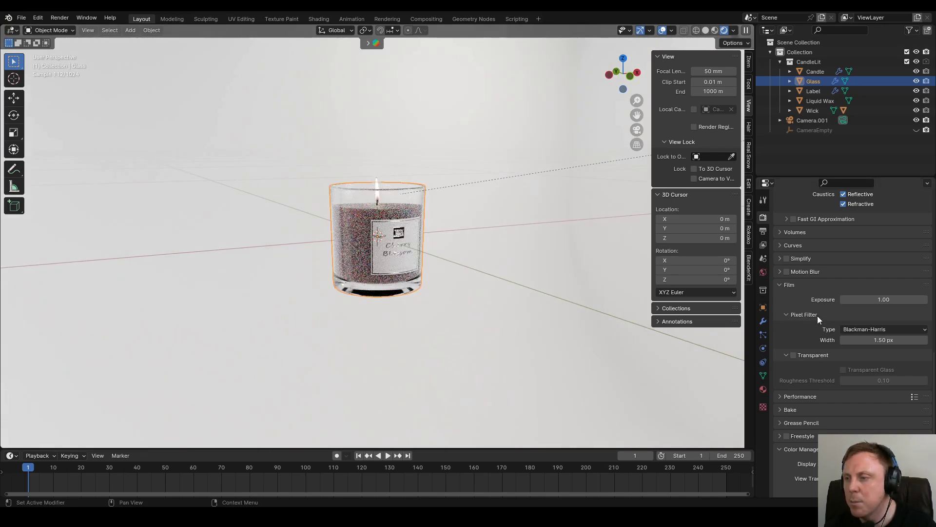
{"action": "left_click", "coordinate": [794, 355]}
{"action": "middle_click_drag", "start_coordinate": [509, 298], "coordinate": [535, 306]}
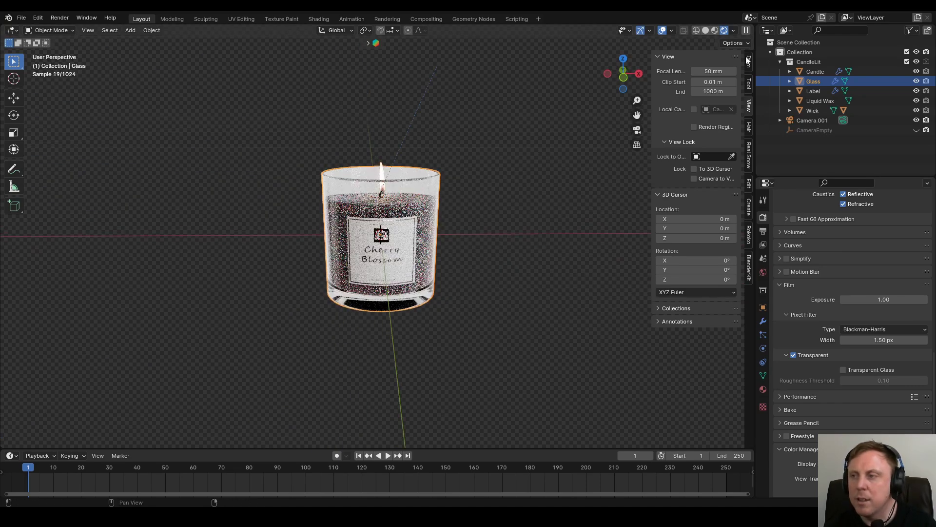
Add a plane mesh to the main Collection
{"action": "left_click", "coordinate": [799, 52]}
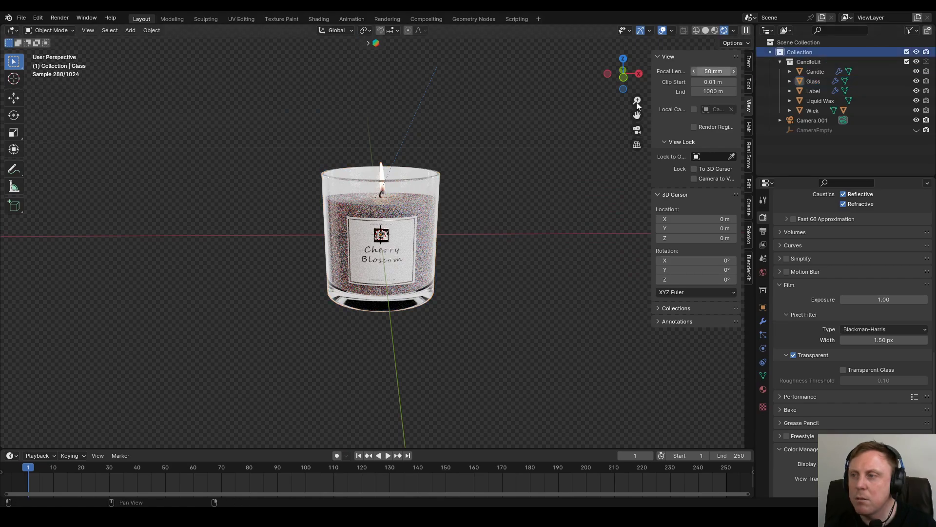
{"action": "middle_click_drag", "start_coordinate": [494, 268], "coordinate": [504, 268]}
{"action": "key", "text": "shift+a"}
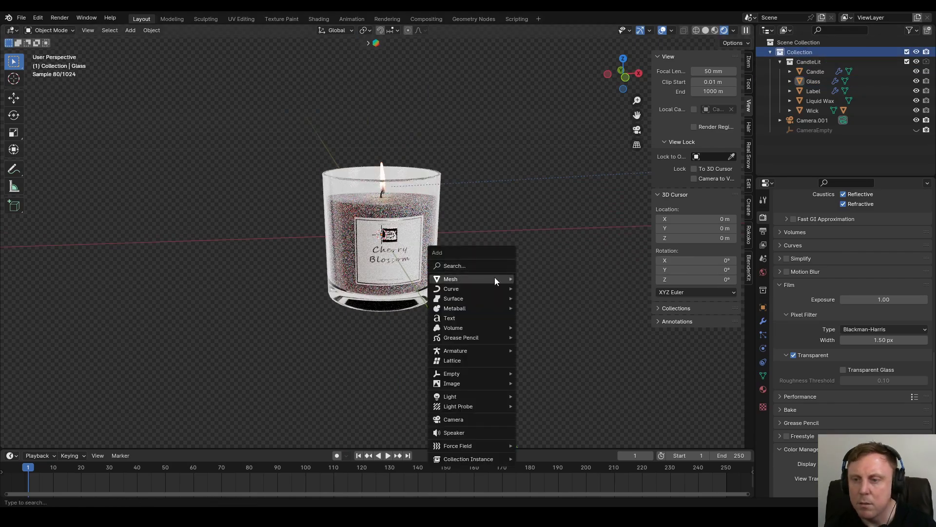
{"action": "mouse_move", "coordinate": [495, 279]}
{"action": "left_click", "coordinate": [533, 278]}
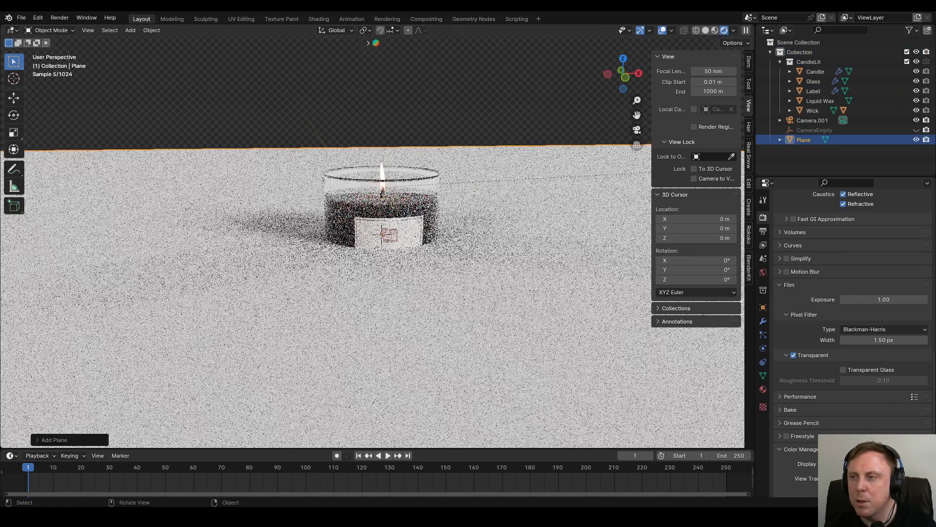
Show the scene in solid shading and scale the plane down to about 0.45
{"action": "left_click", "coordinate": [706, 30]}
{"action": "scroll", "coordinate": [494, 256], "scroll_direction": "down", "scroll_amount": 6}
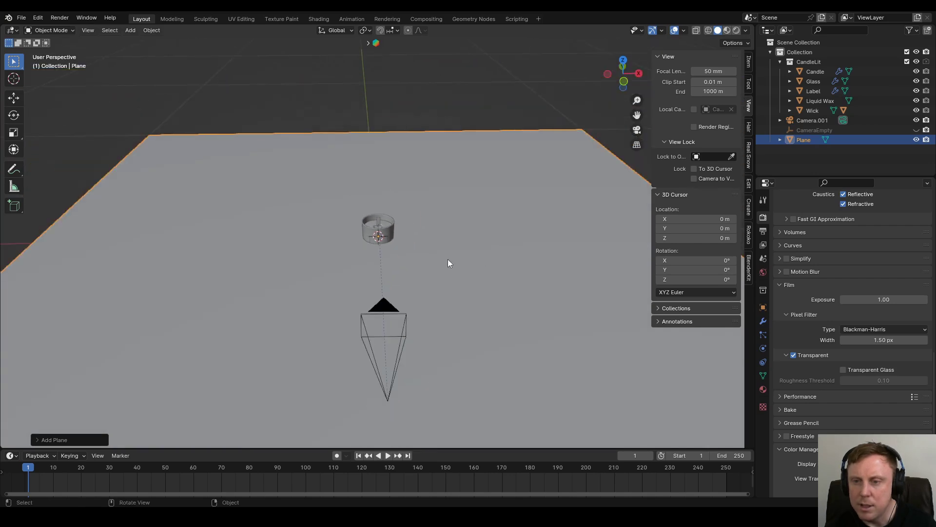
{"action": "middle_click_drag", "start_coordinate": [448, 263], "coordinate": [493, 285]}
{"action": "key", "text": "s"}
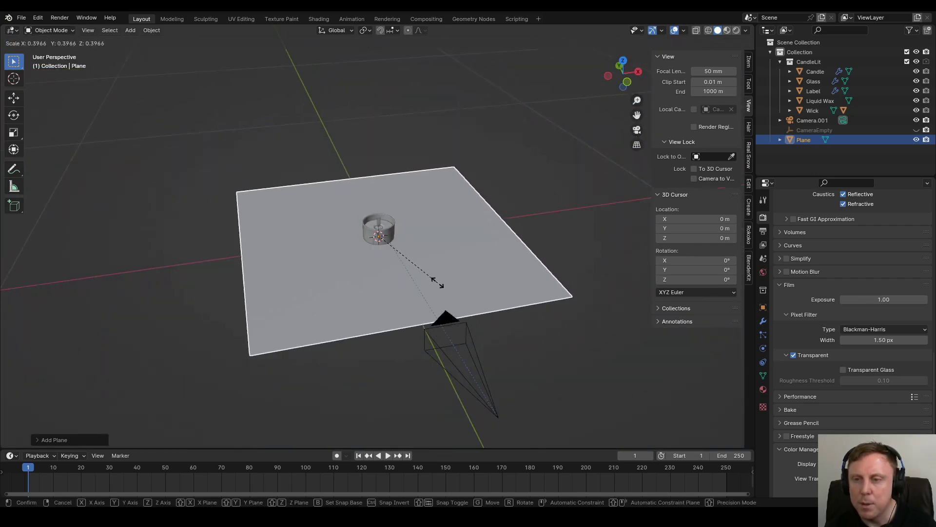
{"action": "left_click", "coordinate": [446, 287]}
Move the plane down along Z to about -0.05 m, level with the candle glass's base, and check it through the camera
{"action": "key", "text": "KP_1"}
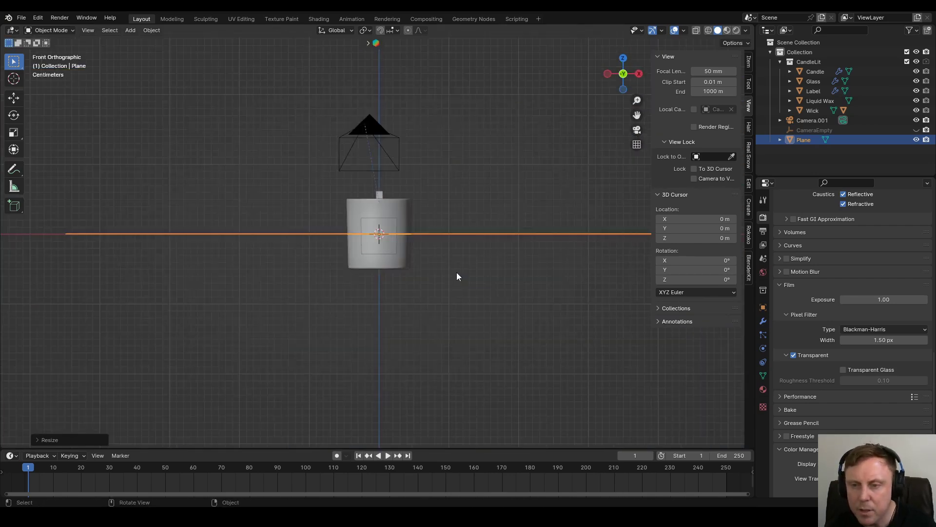
{"action": "scroll", "coordinate": [457, 276], "scroll_direction": "up", "scroll_amount": 2}
{"action": "key", "text": "g"}
{"action": "key", "text": "z"}
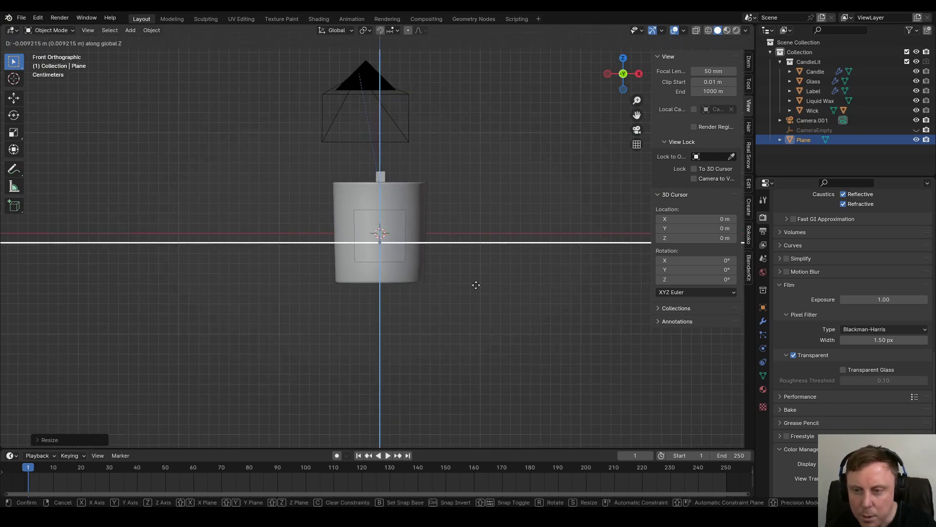
{"action": "left_click", "coordinate": [475, 322]}
{"action": "middle_click_drag", "start_coordinate": [459, 337], "coordinate": [456, 299]}
{"action": "key", "text": "g"}
{"action": "key", "text": "z"}
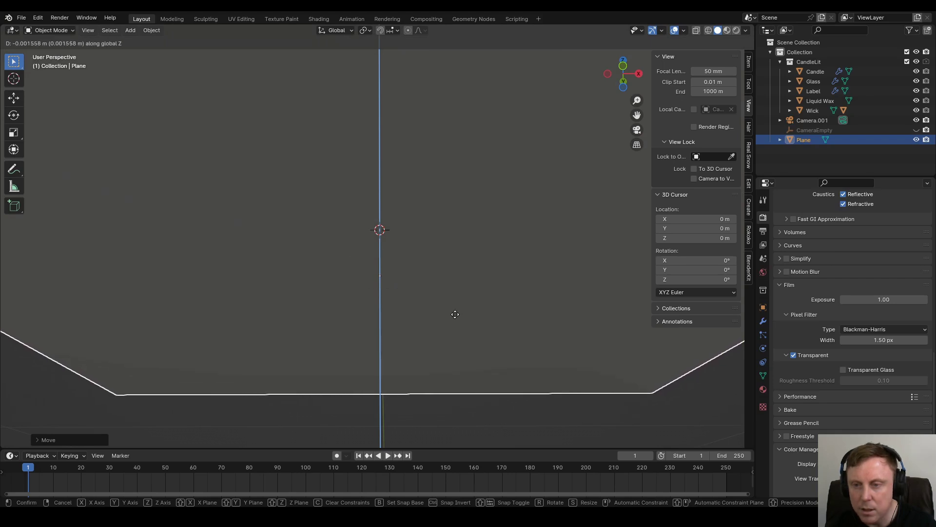
{"action": "left_click", "coordinate": [455, 314]}
{"action": "middle_click_drag", "start_coordinate": [455, 314], "coordinate": [432, 344]}
{"action": "key", "text": "KP_0"}
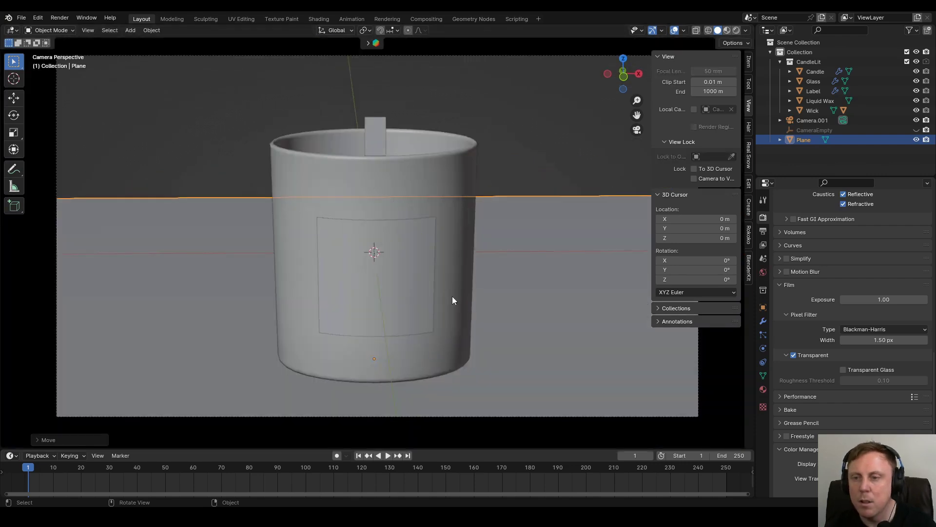
{"action": "key", "text": "KP_0"}
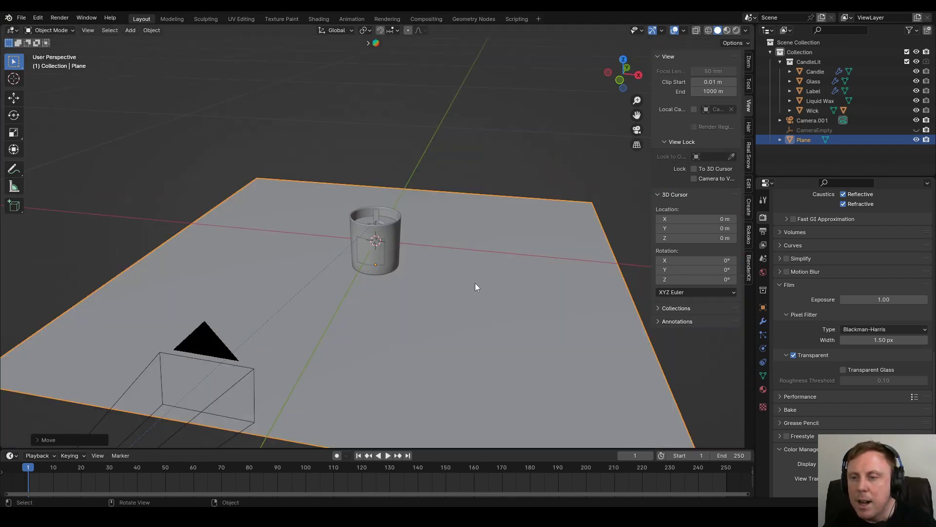
{"action": "middle_click_drag", "start_coordinate": [488, 289], "coordinate": [490, 338]}
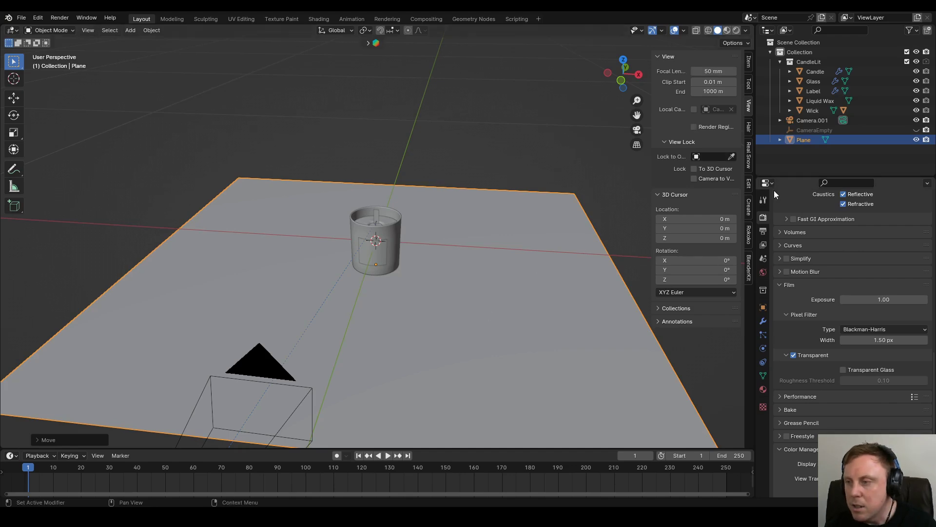
Enable Shadow Catcher in the plane's object visibility settings
{"action": "left_click", "coordinate": [764, 308]}
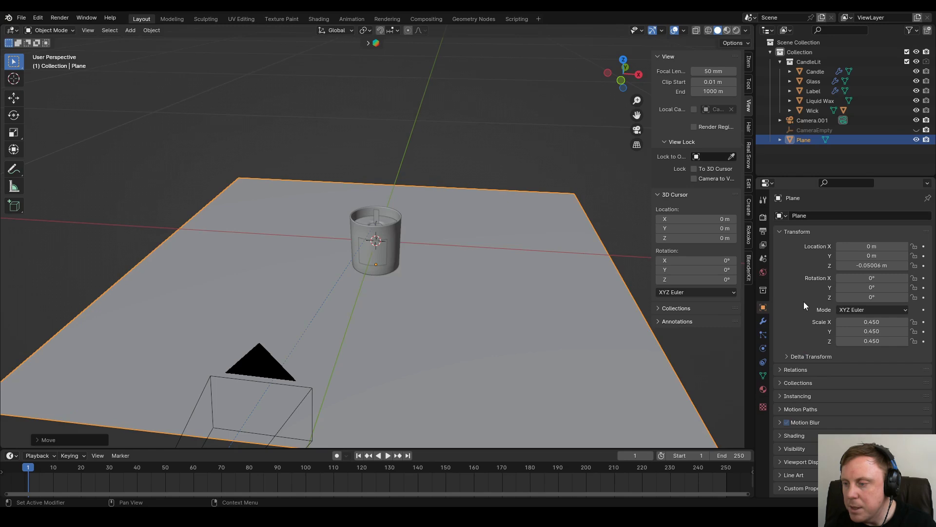
{"action": "left_click", "coordinate": [784, 449]}
{"action": "scroll", "coordinate": [802, 323], "scroll_direction": "down", "scroll_amount": 6}
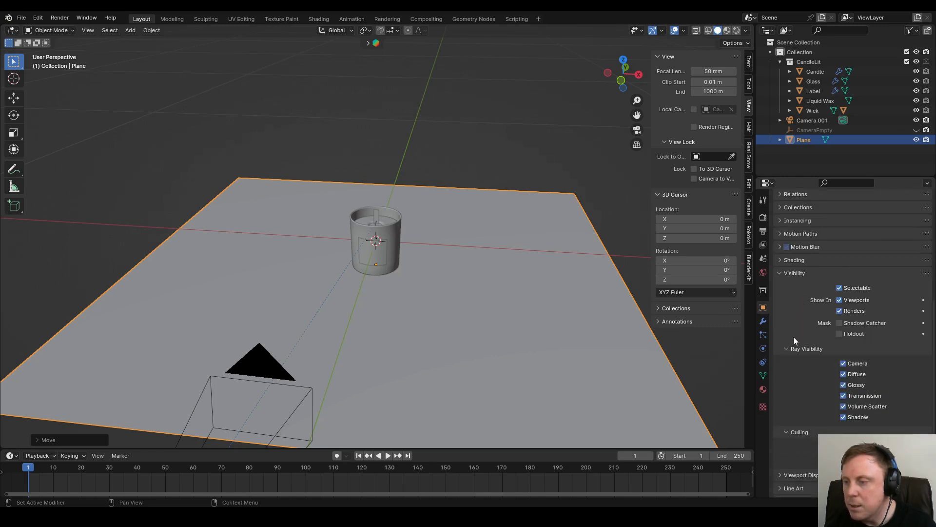
{"action": "left_click", "coordinate": [840, 323]}
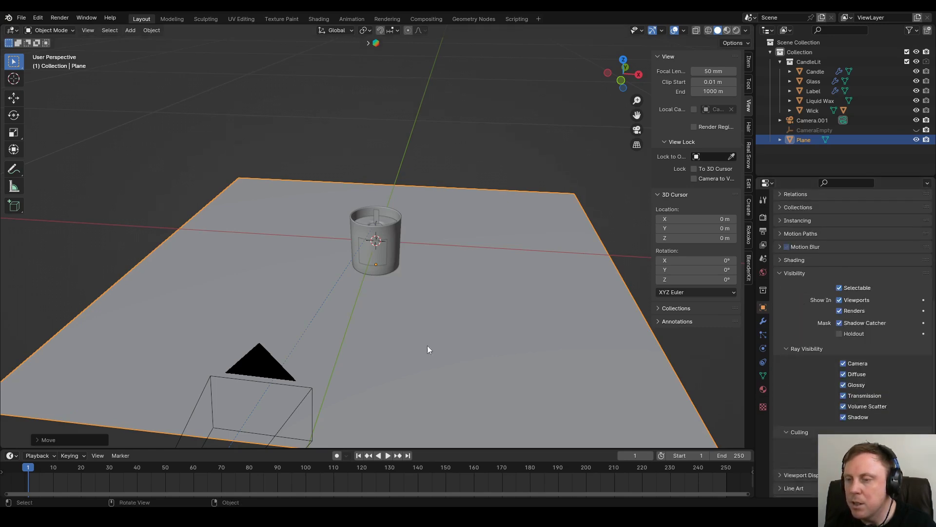
Preview the candle through the camera in rendered view and compare the result with the plane hidden and shown
{"action": "middle_click_drag", "start_coordinate": [427, 346], "coordinate": [420, 251]}
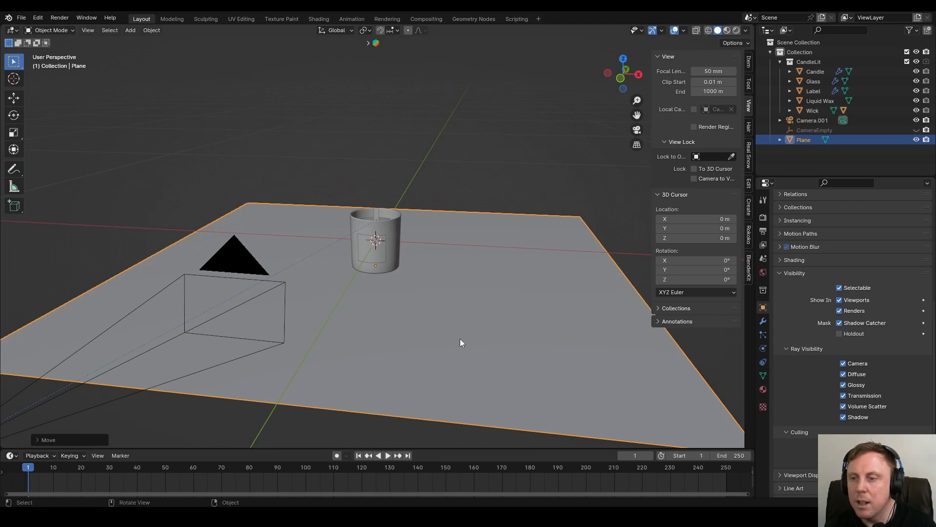
{"action": "mouse_move", "coordinate": [483, 323]}
{"action": "middle_mouse_down", "text": "shift"}
{"action": "mouse_move", "coordinate": [463, 297]}
{"action": "mouse_move", "coordinate": [467, 306]}
{"action": "middle_mouse_up", "text": "shift"}
{"action": "left_click", "coordinate": [737, 30]}
{"action": "key", "text": "KP_0"}
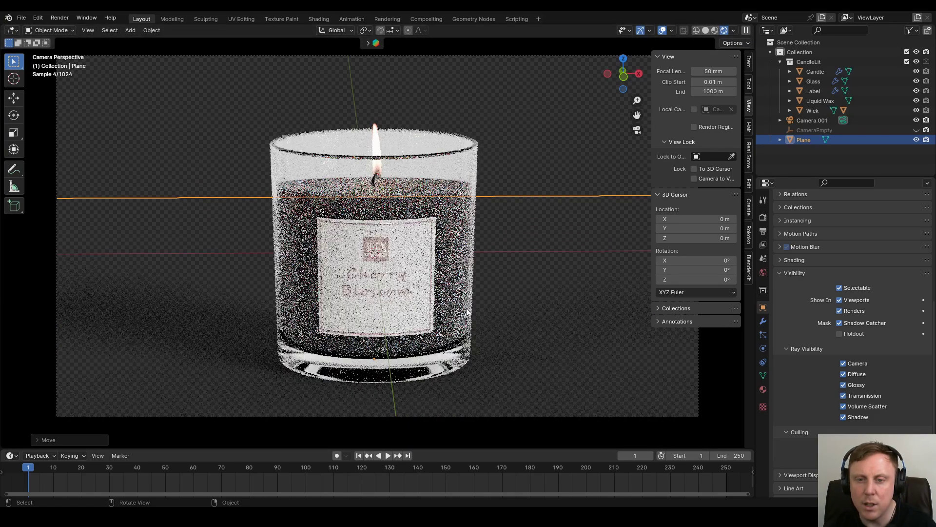
{"action": "key", "text": "alt+a"}
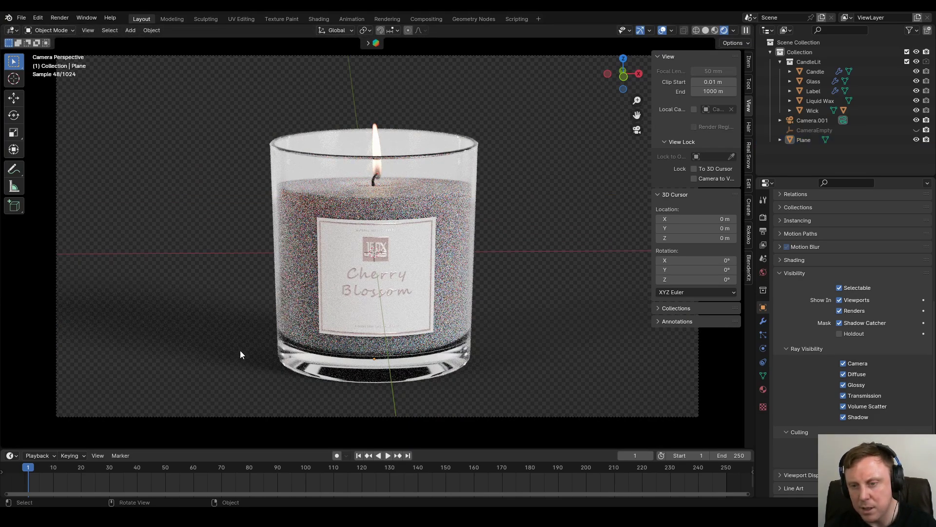
{"action": "left_click", "coordinate": [916, 140]}
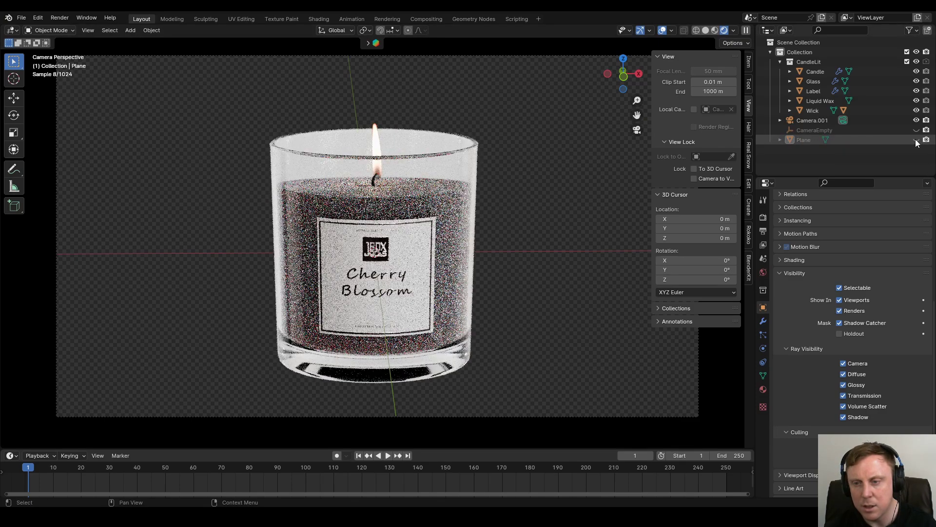
{"action": "left_click", "coordinate": [916, 141]}
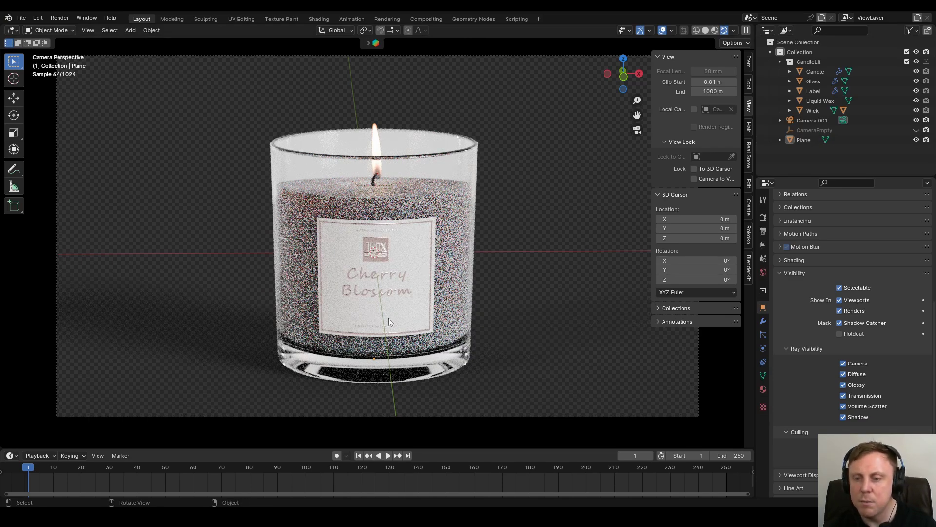
Enable the Shadow Catcher light pass for the view layer
{"action": "left_click", "coordinate": [494, 246]}
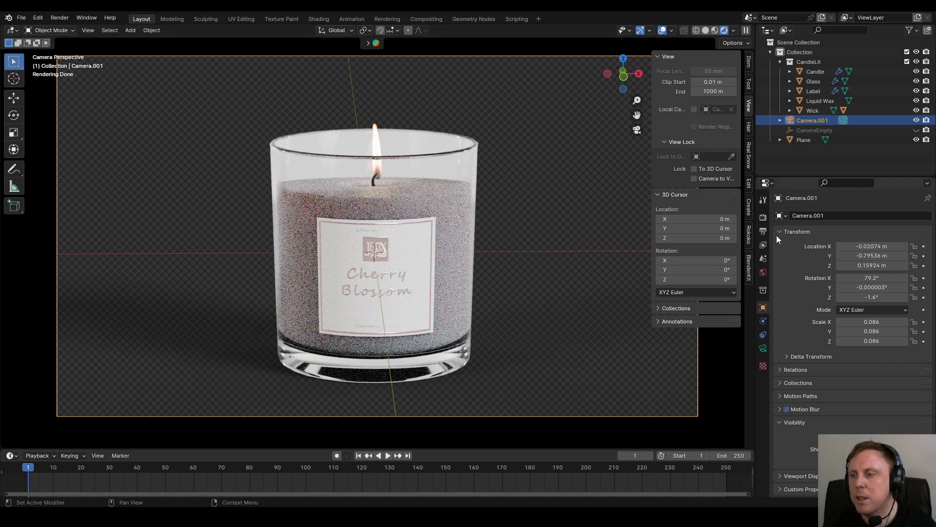
{"action": "left_click", "coordinate": [763, 244]}
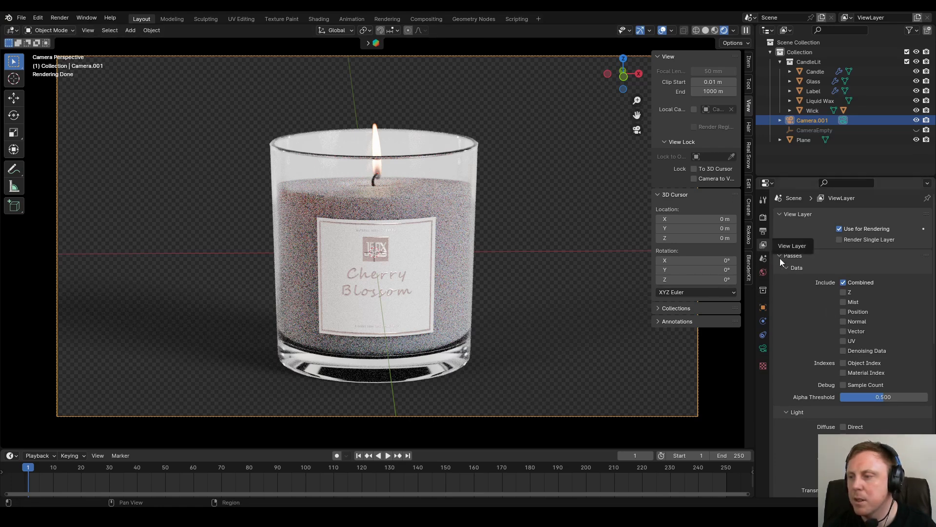
{"action": "scroll", "coordinate": [806, 308], "scroll_direction": "down", "scroll_amount": 3}
{"action": "scroll", "coordinate": [806, 308], "scroll_direction": "down", "scroll_amount": 6}
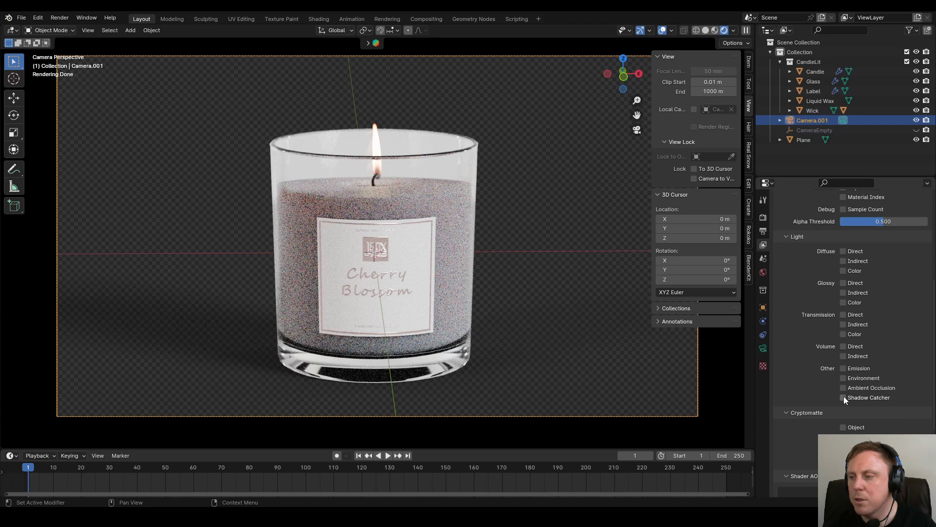
{"action": "left_click", "coordinate": [843, 397]}
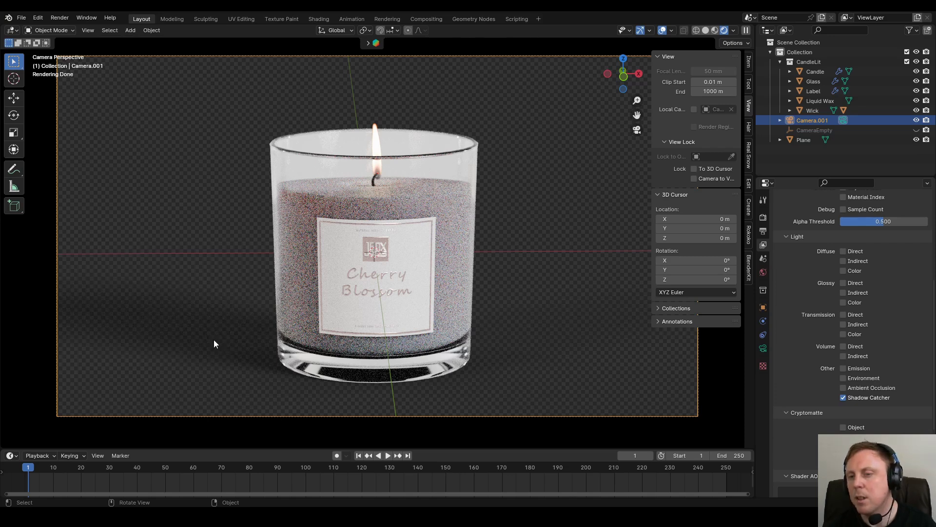
Render the image and preview the Render Layers node's outputs through the Viewer in the Compositing workspace
{"action": "left_click", "coordinate": [60, 18]}
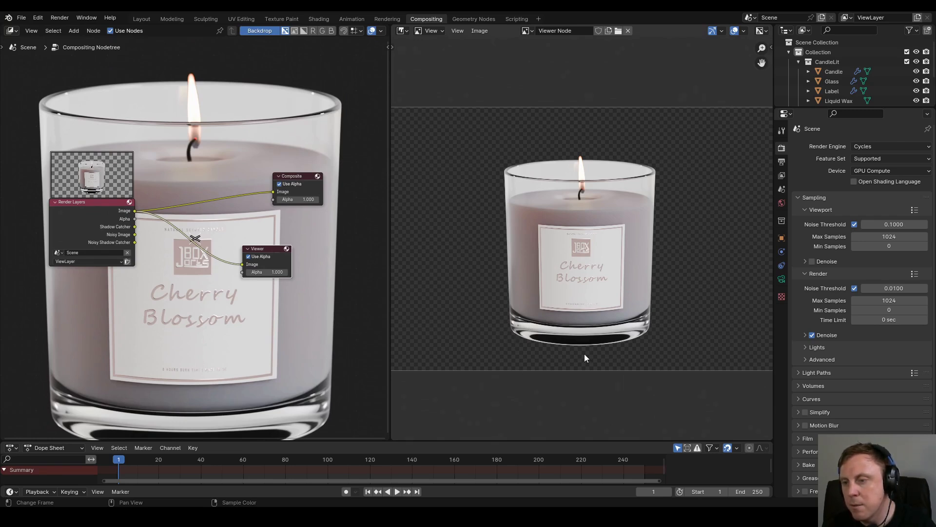
{"action": "middle_click_drag", "start_coordinate": [589, 355], "coordinate": [589, 345]}
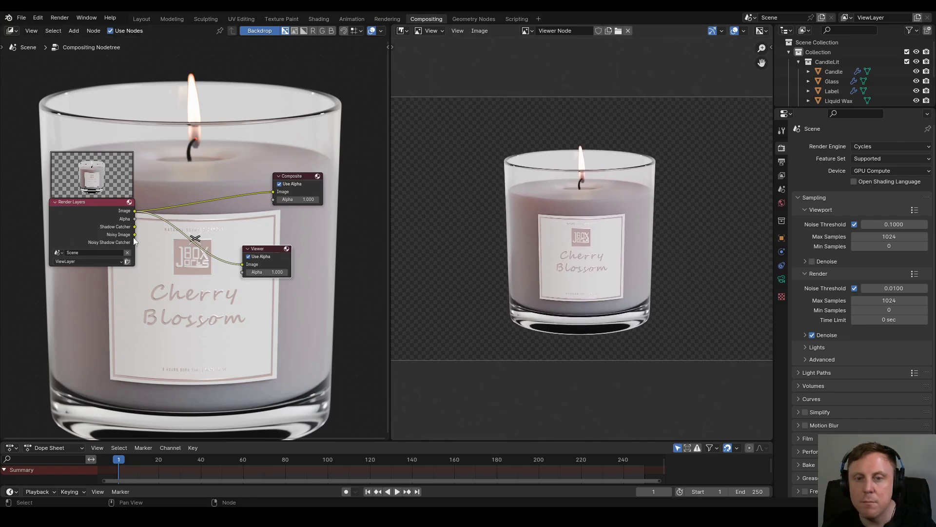
{"action": "scroll", "coordinate": [156, 268], "scroll_direction": "up", "scroll_amount": 2}
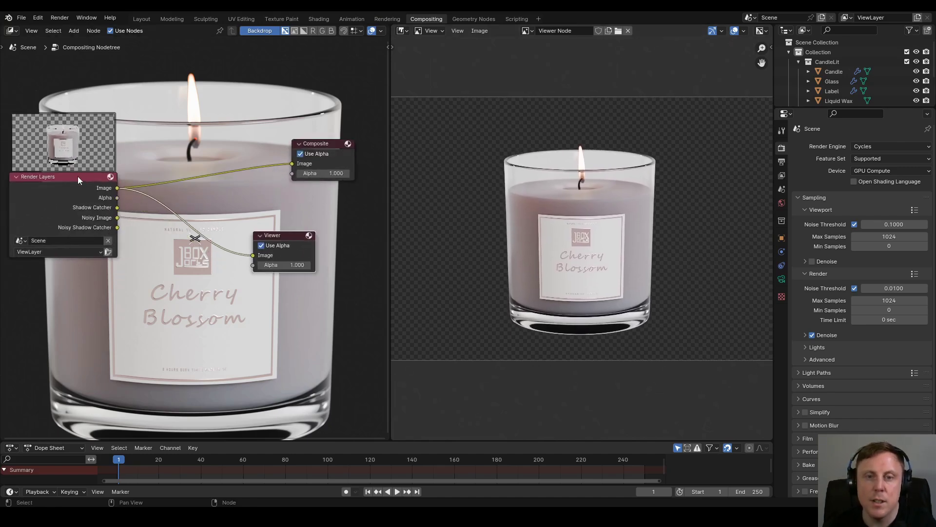
{"action": "left_click", "coordinate": [85, 177], "text": "ctrl+shift"}
{"action": "left_click", "coordinate": [86, 177], "text": "ctrl+shift"}
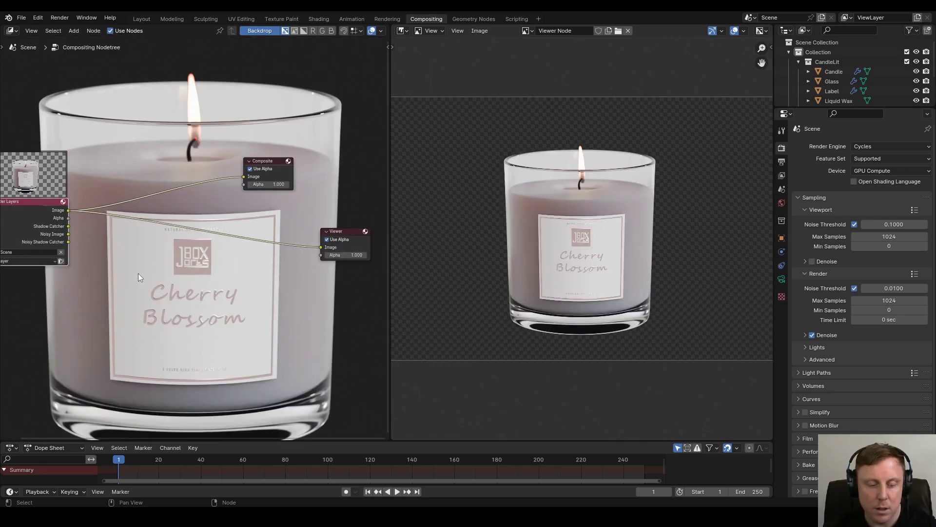
Add an Alpha Over node and connect the Render Layers' Shadow Catcher output to its Fac input
{"action": "key", "text": "shift+a"}
{"action": "mouse_move", "coordinate": [153, 275]}
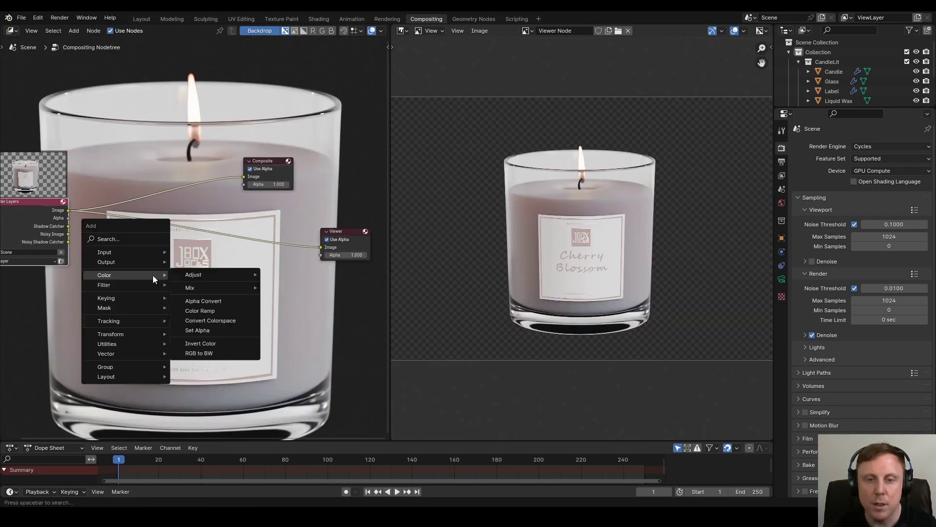
{"action": "mouse_move", "coordinate": [218, 288]}
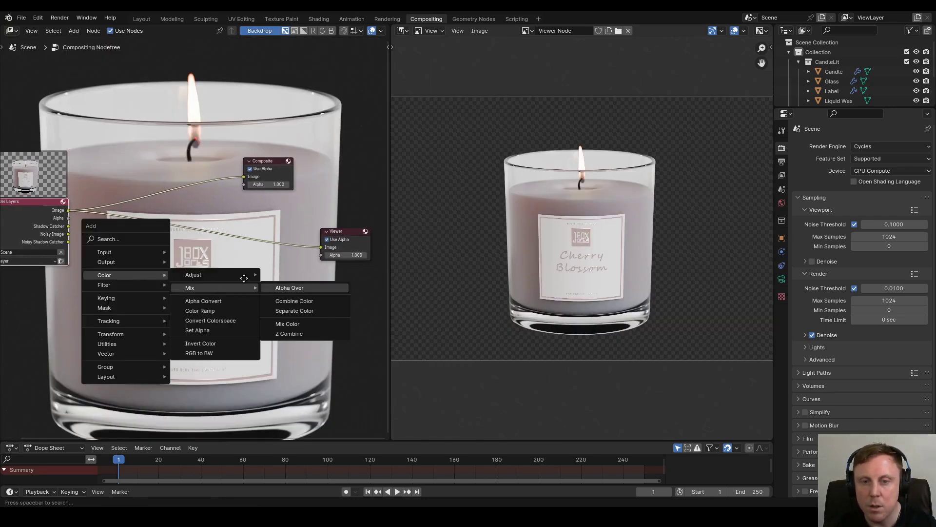
{"action": "left_click", "coordinate": [292, 287]}
{"action": "left_click", "coordinate": [121, 255]}
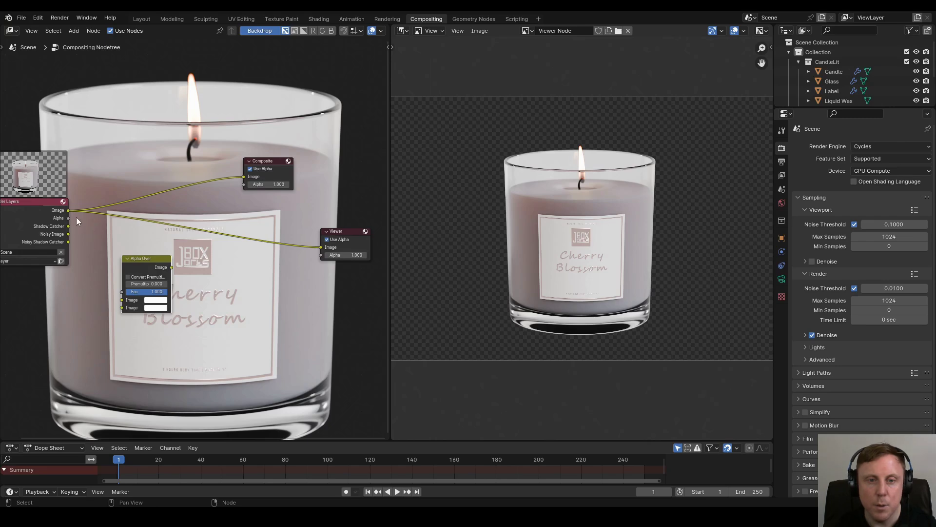
{"action": "left_click_drag", "start_coordinate": [68, 225], "coordinate": [121, 292]}
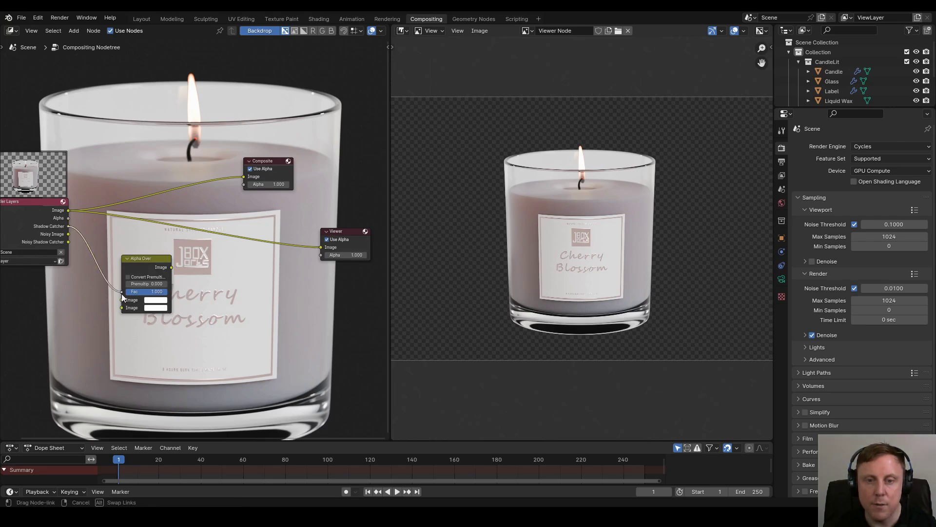
Make the Alpha Over node's first image colour fully transparent and preview the node through the Viewer
{"action": "left_click", "coordinate": [165, 301]}
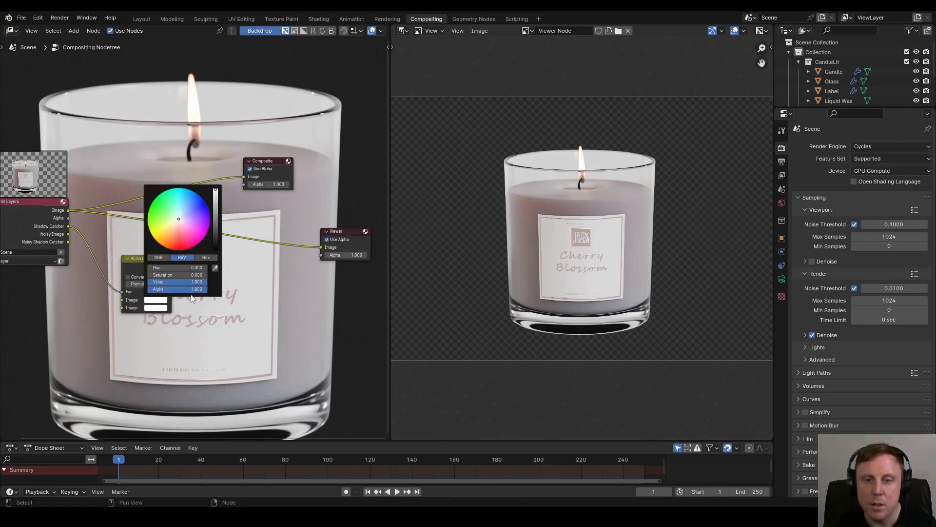
{"action": "left_click_drag", "start_coordinate": [204, 289], "coordinate": [148, 289]}
{"action": "middle_click_drag", "start_coordinate": [218, 294], "coordinate": [199, 304]}
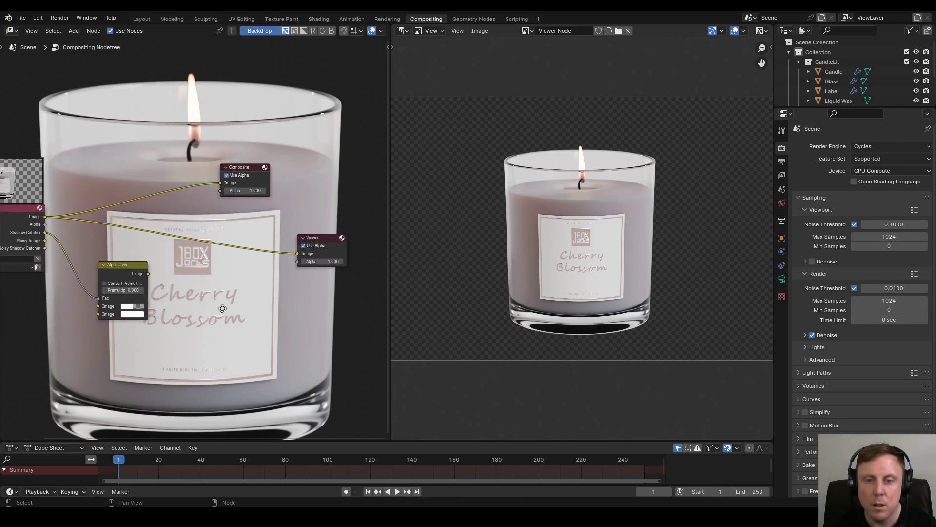
{"action": "key", "text": "shift+a"}
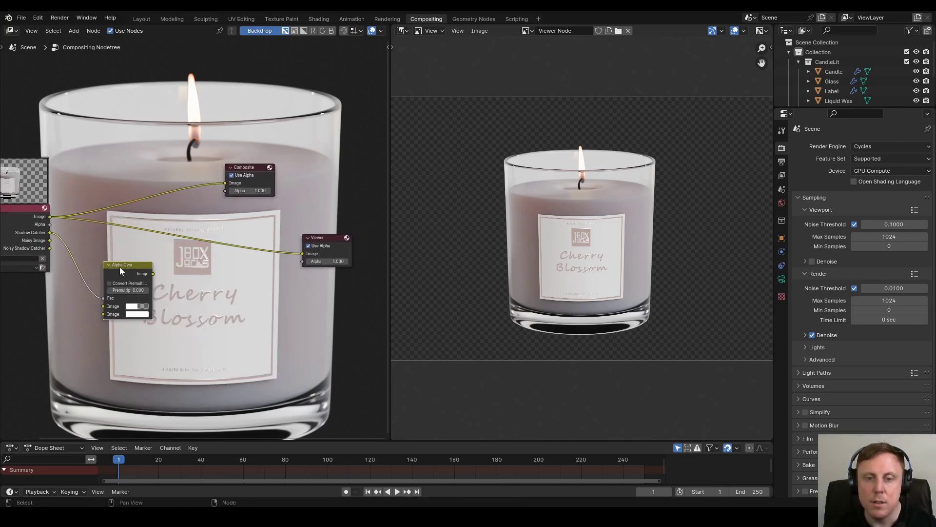
{"action": "left_click", "coordinate": [119, 268], "text": "ctrl+shift"}
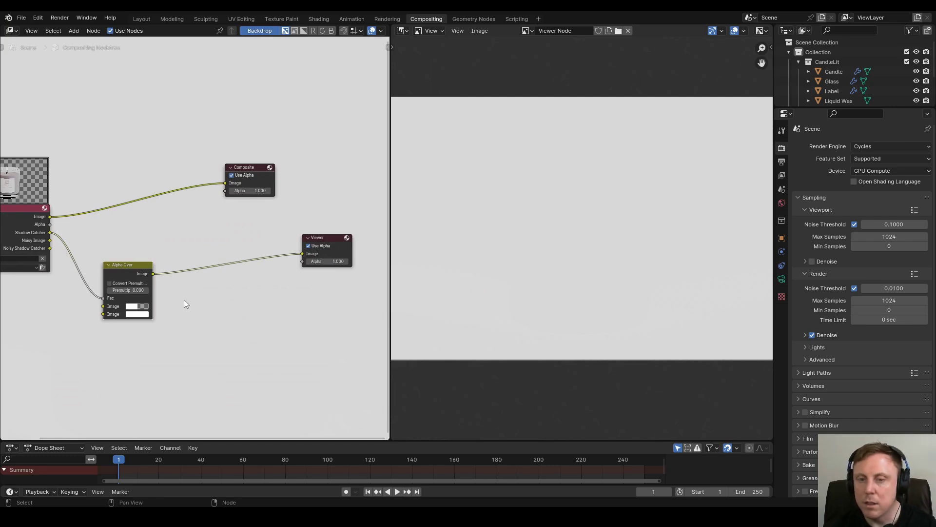
Insert an Invert Color node between the Alpha Over and Viewer nodes, and enable its Alpha inversion
{"action": "key", "text": "shift+a"}
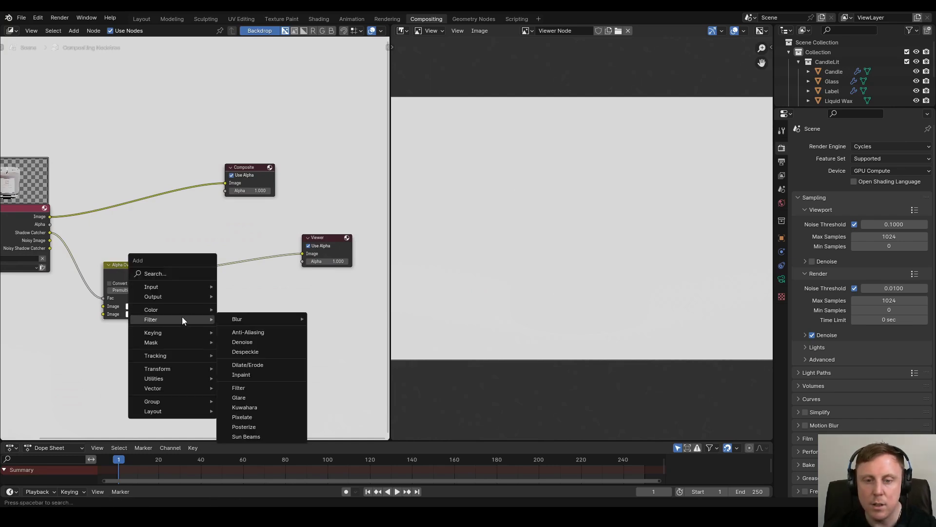
{"action": "mouse_move", "coordinate": [181, 309]}
{"action": "left_click", "coordinate": [266, 378]}
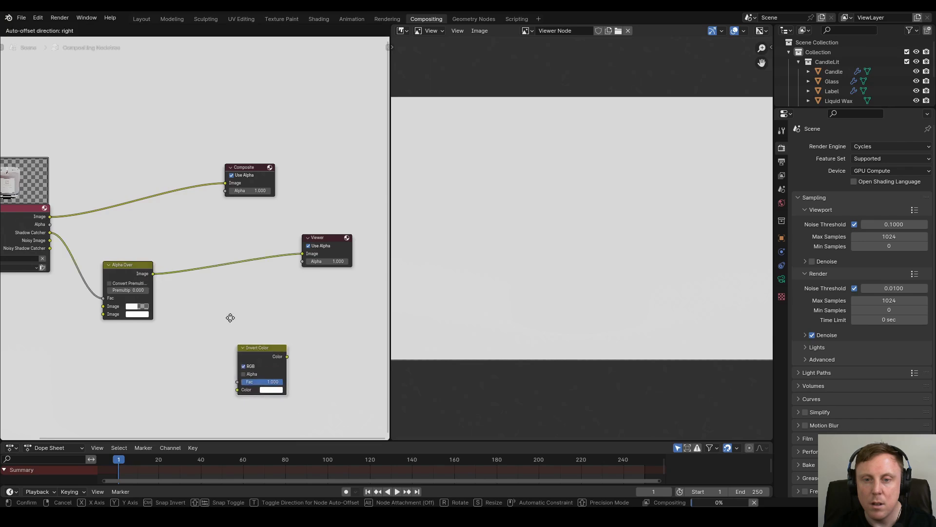
{"action": "left_click", "coordinate": [181, 265]}
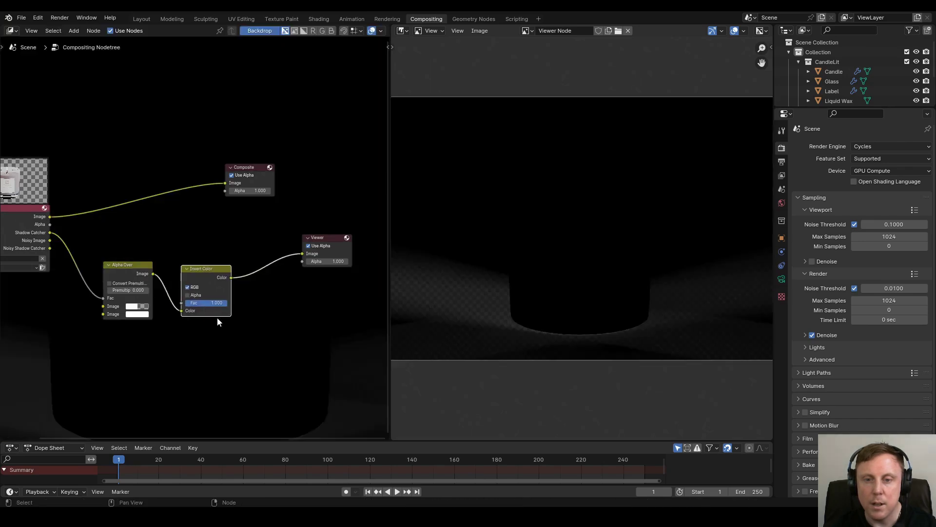
{"action": "left_click", "coordinate": [187, 295]}
{"action": "key", "text": "Home"}
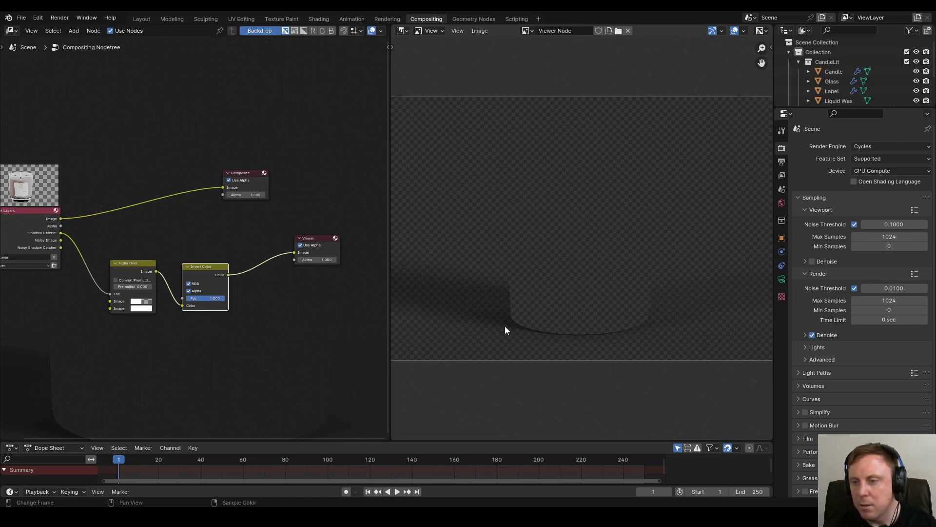
Insert a second Alpha Over node between Invert Color and Viewer, with the Render Layers' Image feeding its second image input
{"action": "key", "text": "shift+a"}
{"action": "mouse_move", "coordinate": [251, 291]}
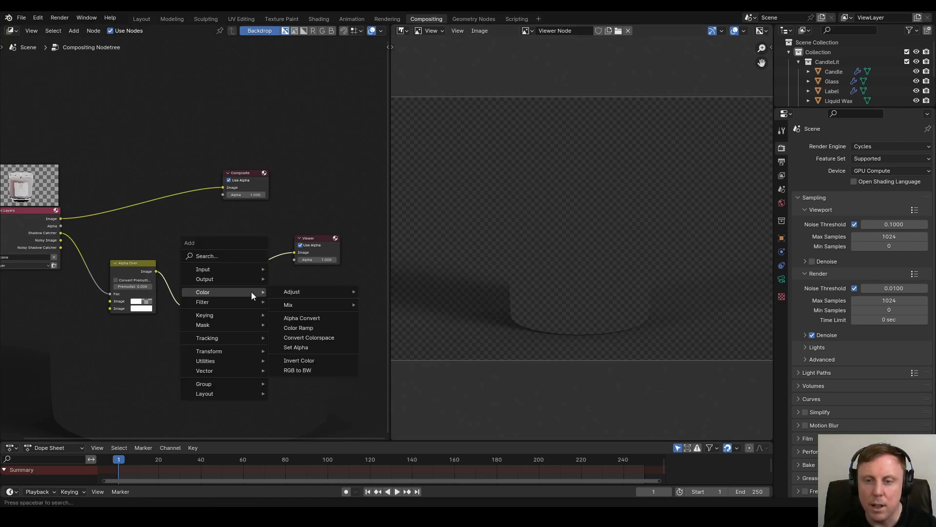
{"action": "mouse_move", "coordinate": [292, 305]}
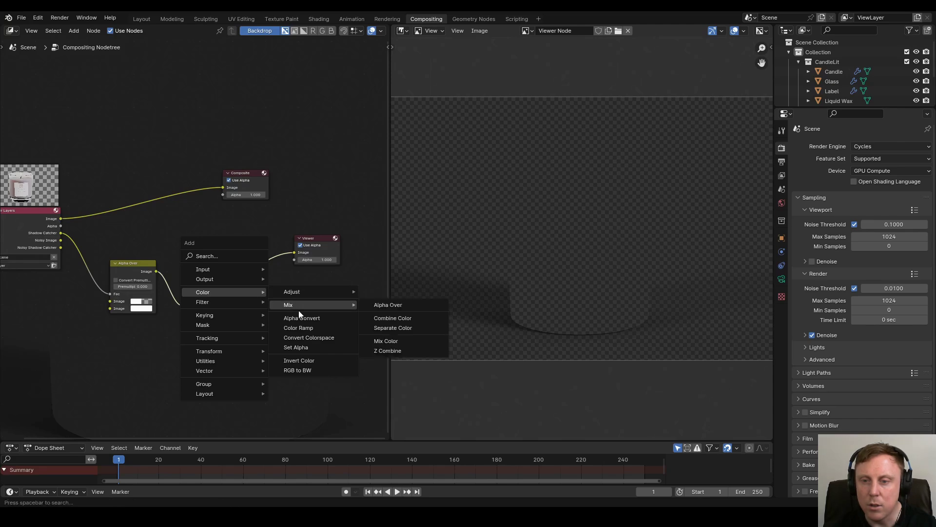
{"action": "left_click", "coordinate": [388, 305]}
{"action": "left_click", "coordinate": [255, 250]}
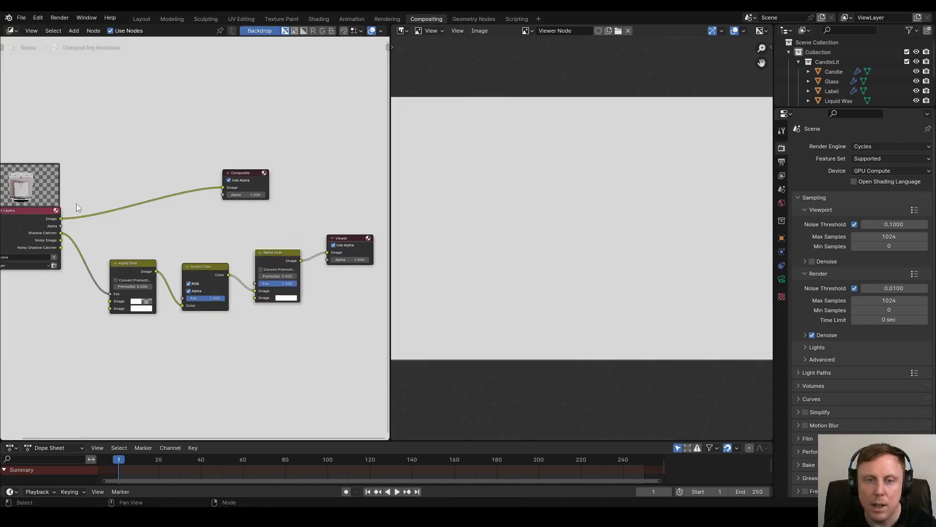
{"action": "left_click_drag", "start_coordinate": [61, 219], "coordinate": [266, 306]}
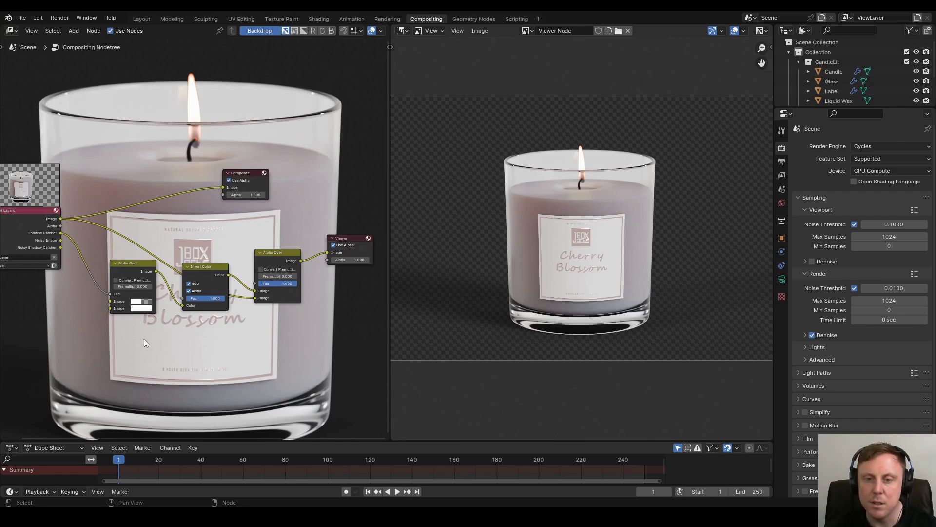
Insert a Color Ramp node between the Shadow Catcher output and the first Alpha Over node
{"action": "key", "text": "shift+a"}
{"action": "mouse_move", "coordinate": [123, 345]}
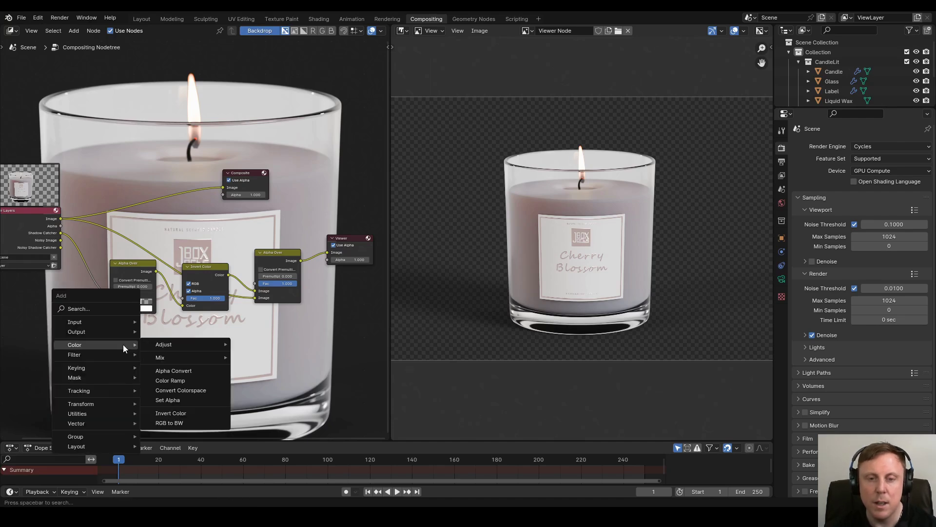
{"action": "left_click", "coordinate": [178, 380]}
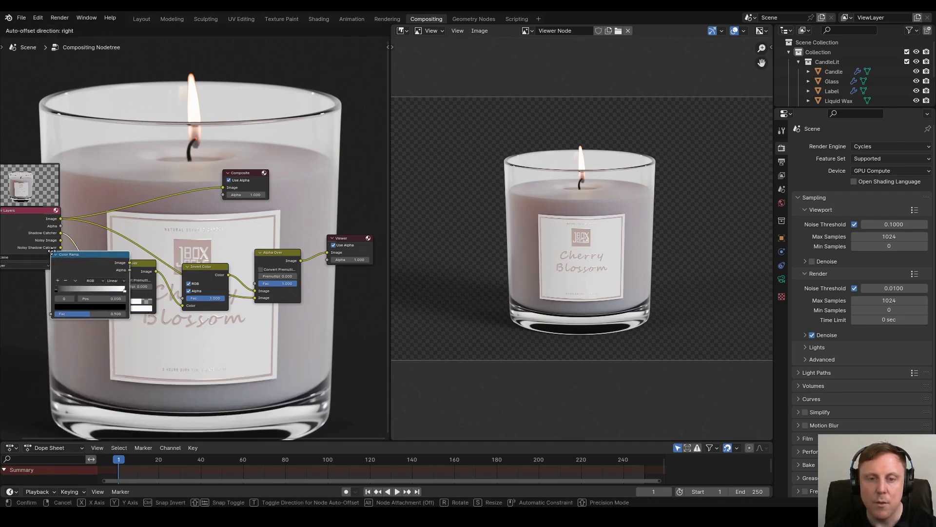
{"action": "left_click", "coordinate": [90, 256]}
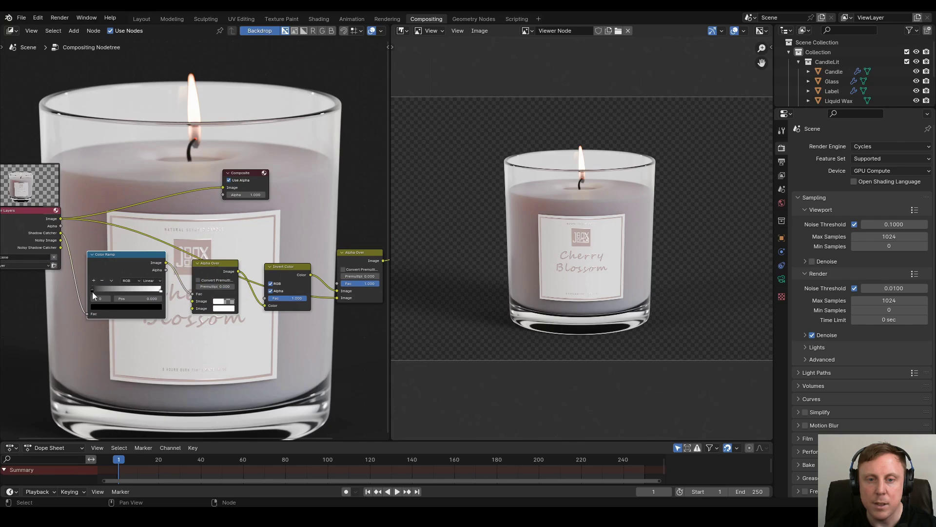
Lighten the Color Ramp's black stop to grey to soften the shadow
{"action": "left_click", "coordinate": [116, 306]}
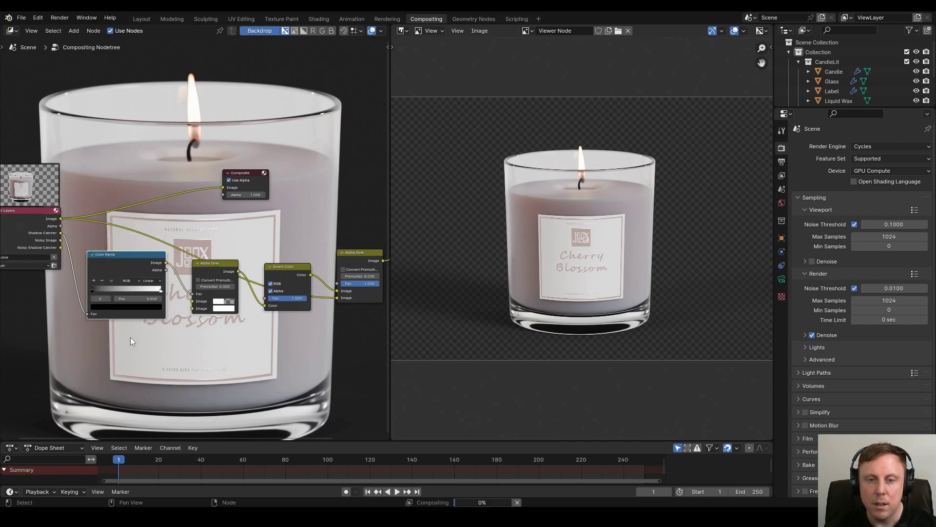
{"action": "left_click", "coordinate": [112, 307]}
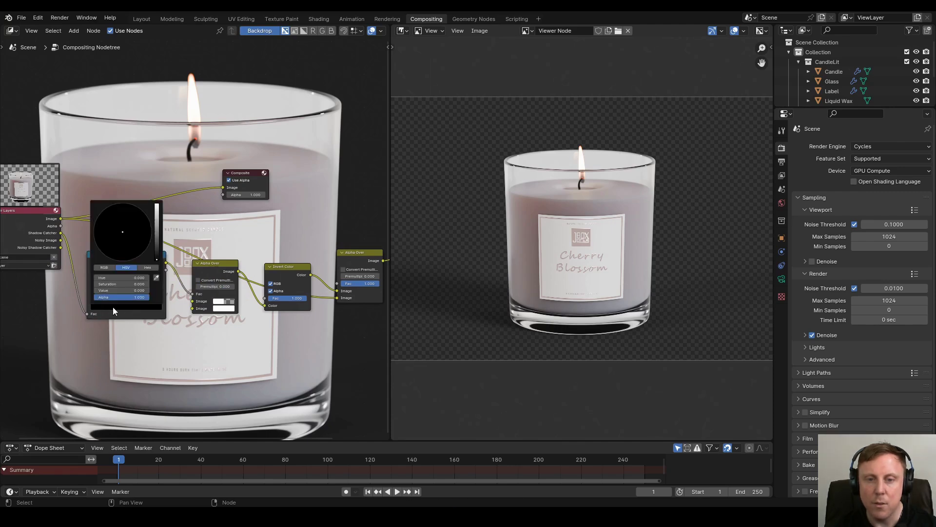
{"action": "left_click", "coordinate": [144, 306]}
{"action": "left_click_drag", "start_coordinate": [156, 261], "coordinate": [157, 227]}
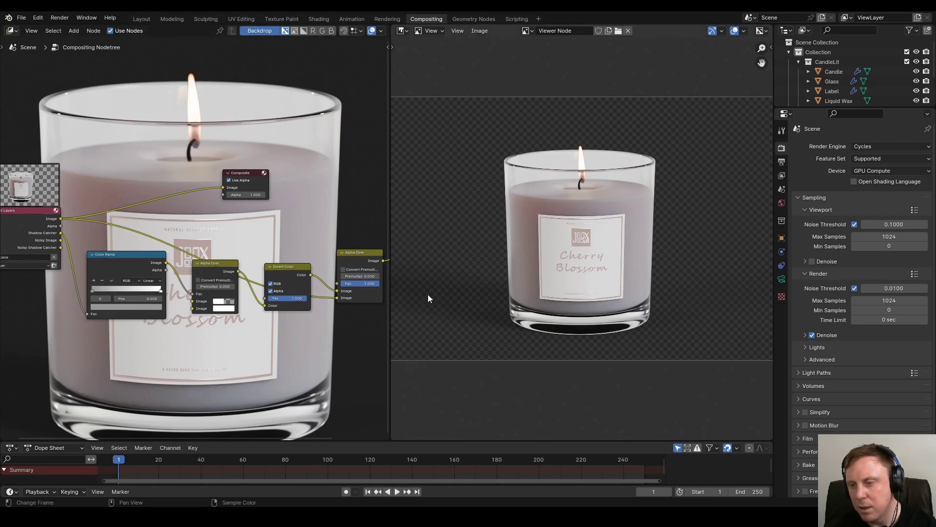
{"action": "key", "text": "Home"}
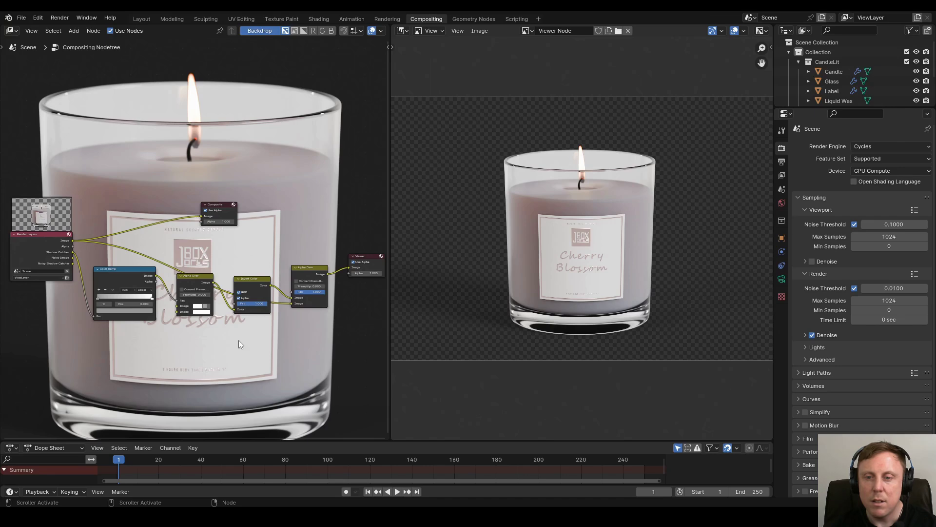
{"action": "scroll", "coordinate": [249, 351], "scroll_direction": "down", "scroll_amount": 3}
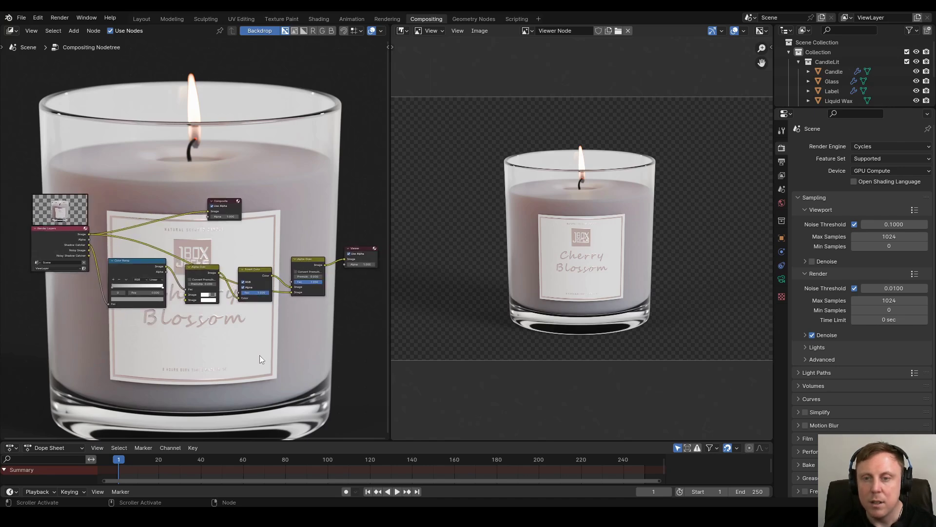
{"action": "middle_click_drag", "start_coordinate": [260, 353], "coordinate": [254, 352]}
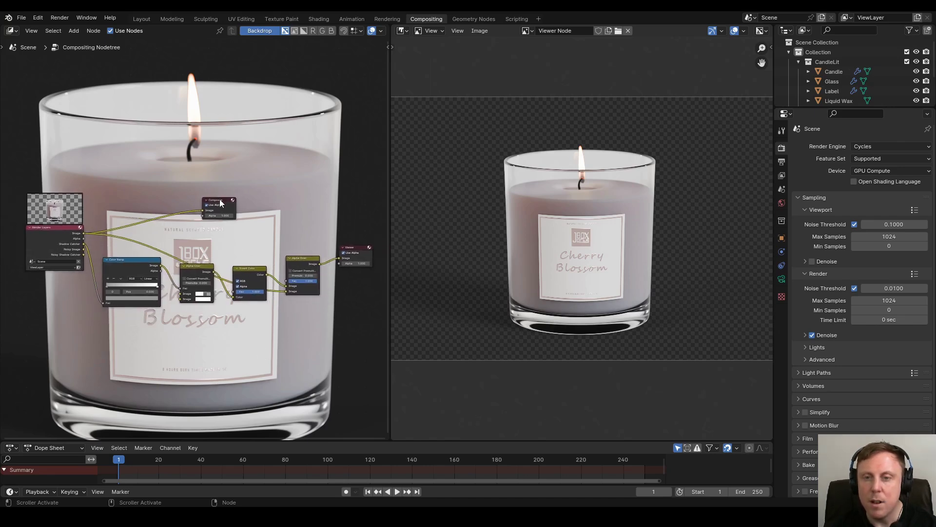
{"action": "middle_click_drag", "start_coordinate": [273, 355], "coordinate": [266, 342]}
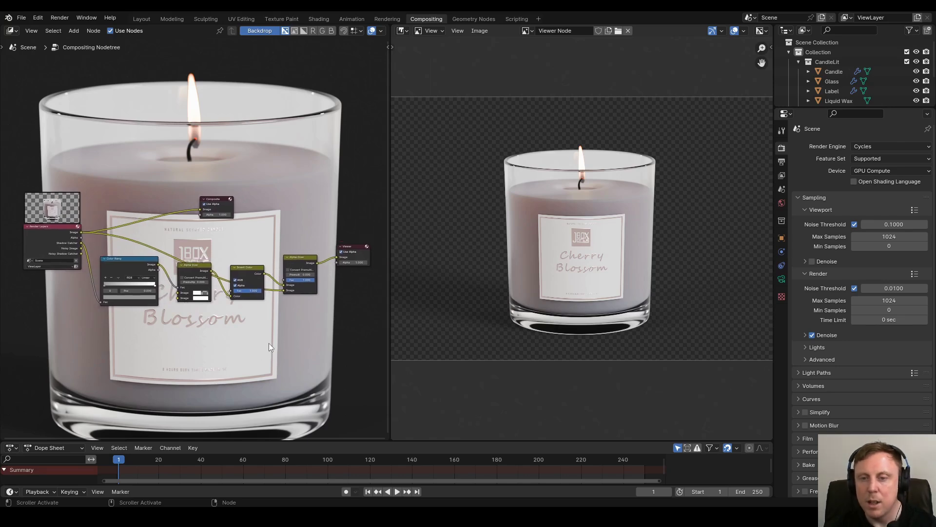